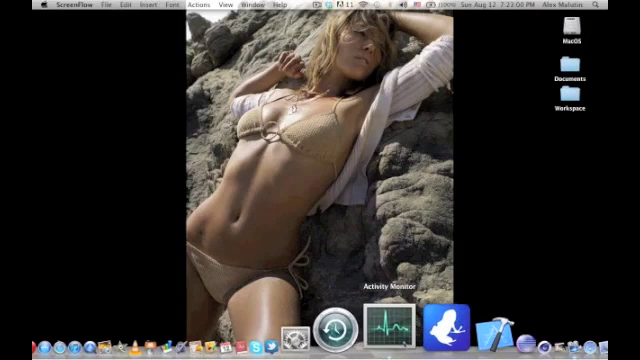
Open Activity Monitor to check memory, showing about 840 MB inactive
left_click(388, 328)
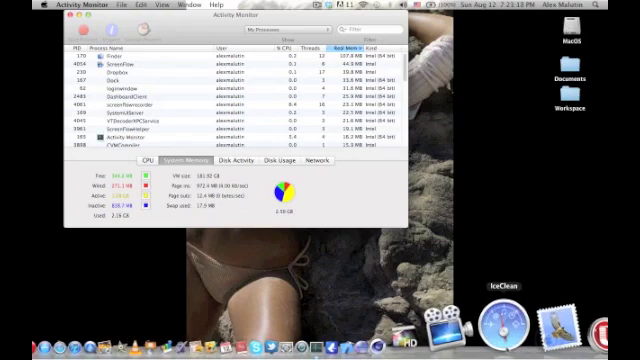
Launch IceClean and move its window beside Activity Monitor
left_click(503, 322)
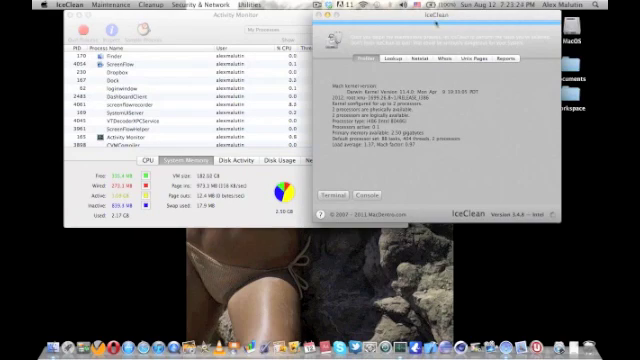
left_click_drag(439, 16, 466, 30)
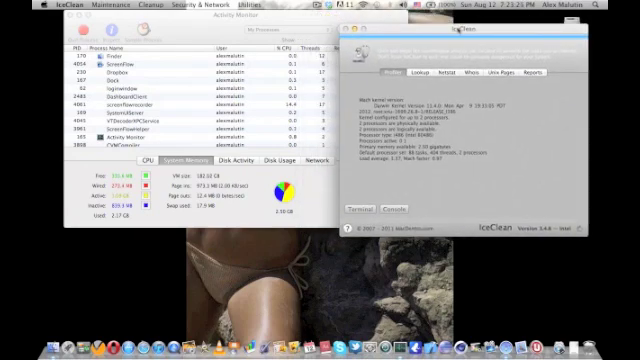
Run Maintenance > Optimize Databases, authorizing with the administrator password
left_click(112, 4)
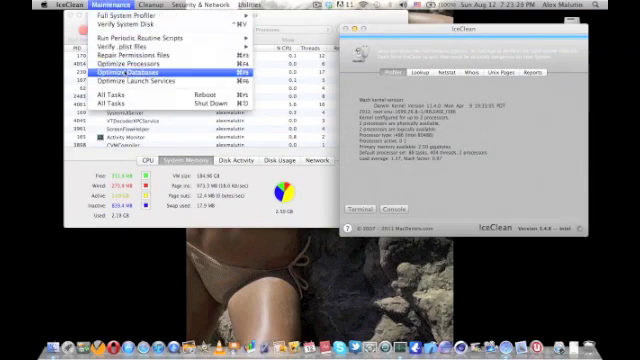
left_click(125, 72)
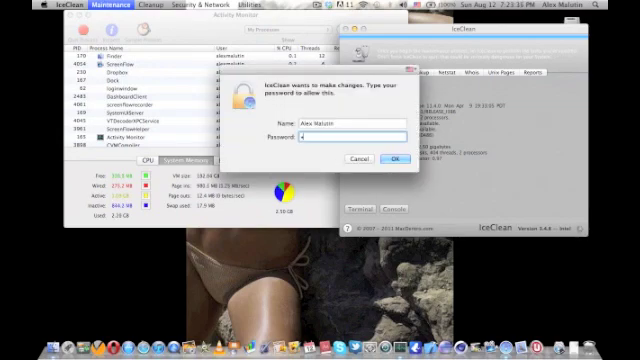
type("•••••••")
key("Return")
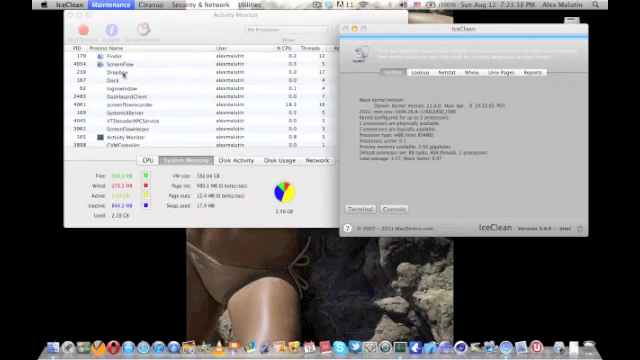